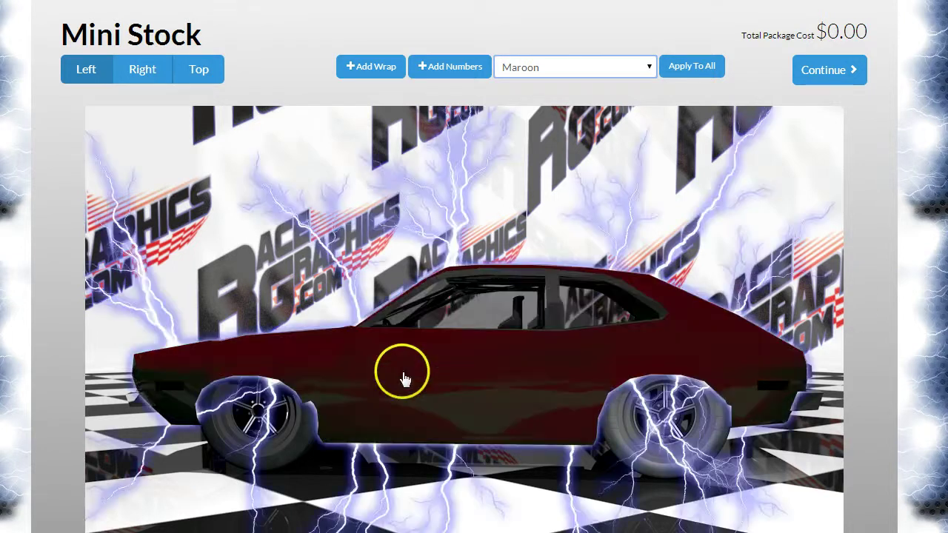
Open the car's left side for editing and bring up the Dragons category of clipart.
left_click(411, 390)
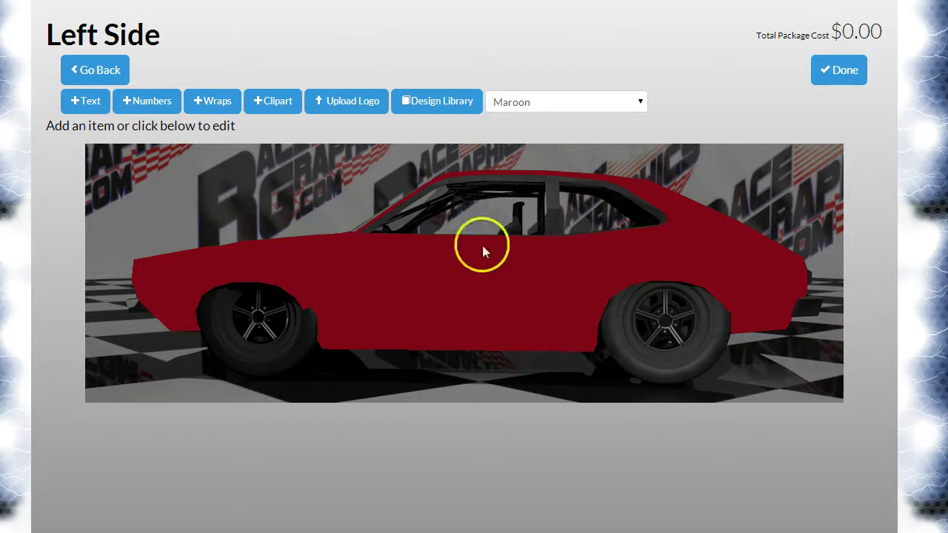
left_click(271, 101)
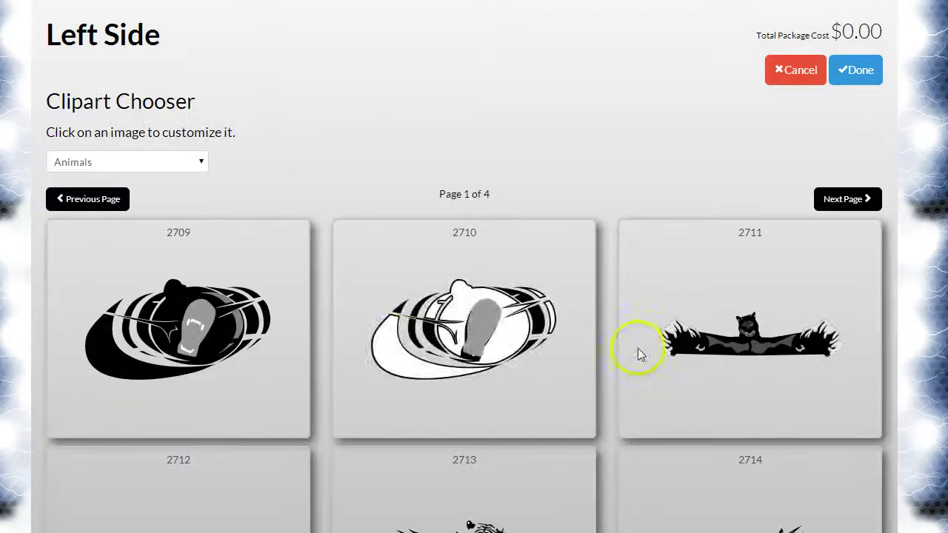
left_click(192, 163)
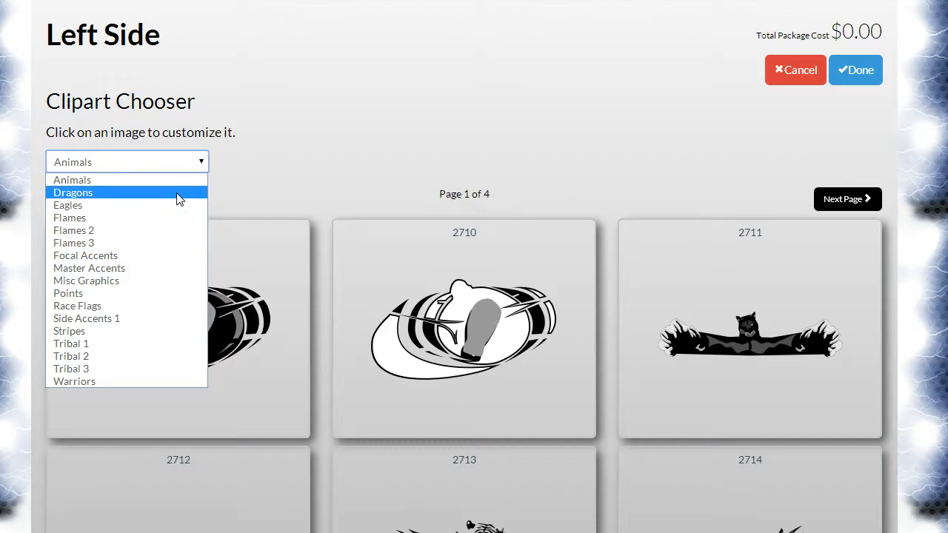
left_click(177, 194)
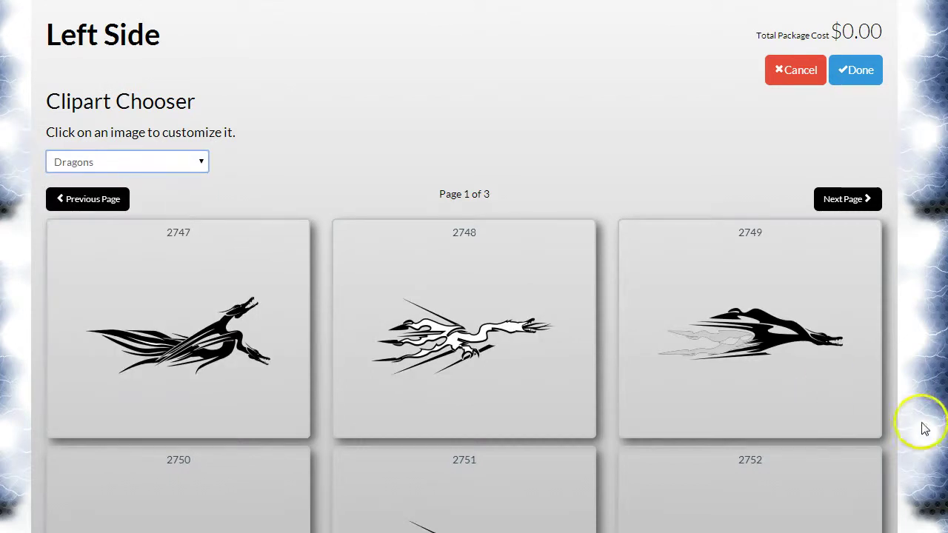
Browse the pages of dragon clipart and compare the available designs.
scroll(924, 430, "down", 4)
scroll(923, 440, "down", 5)
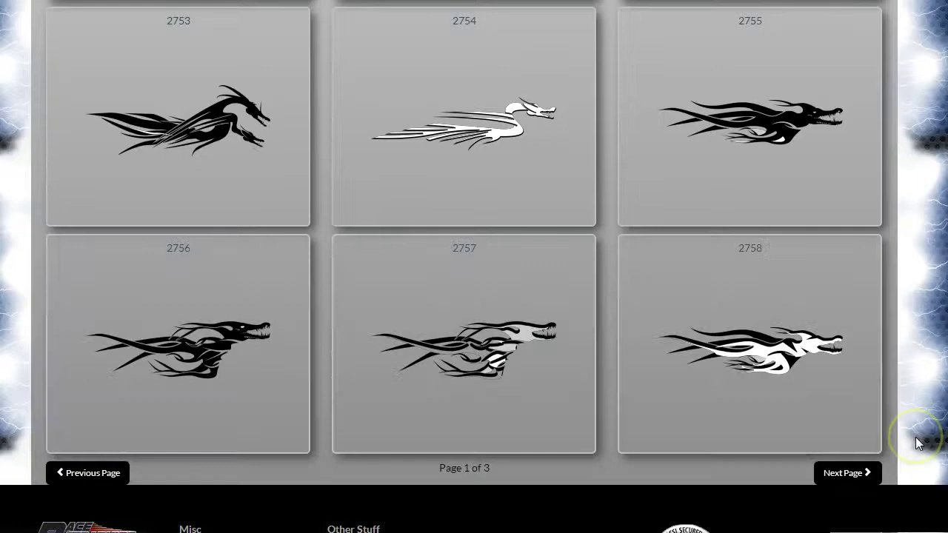
left_click(861, 472)
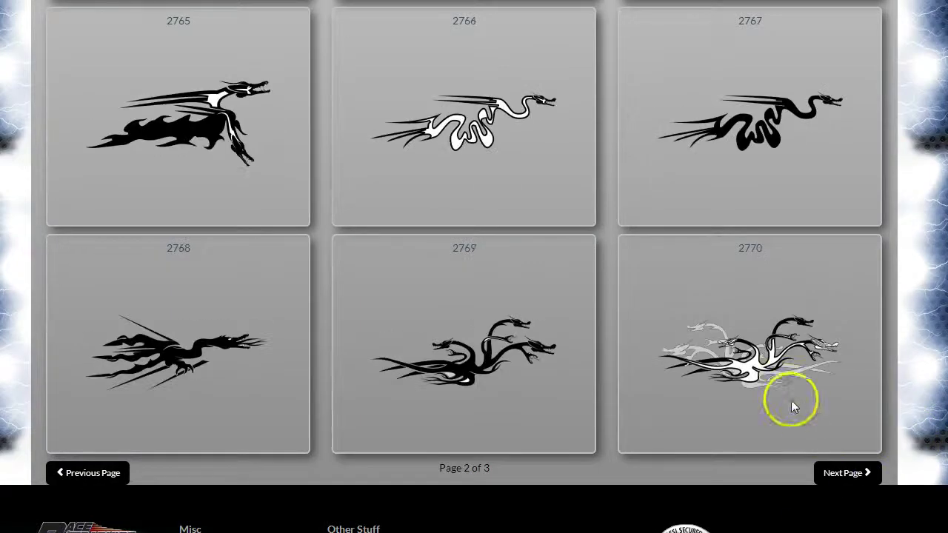
scroll(791, 400, "up", 4)
scroll(844, 406, "up", 1)
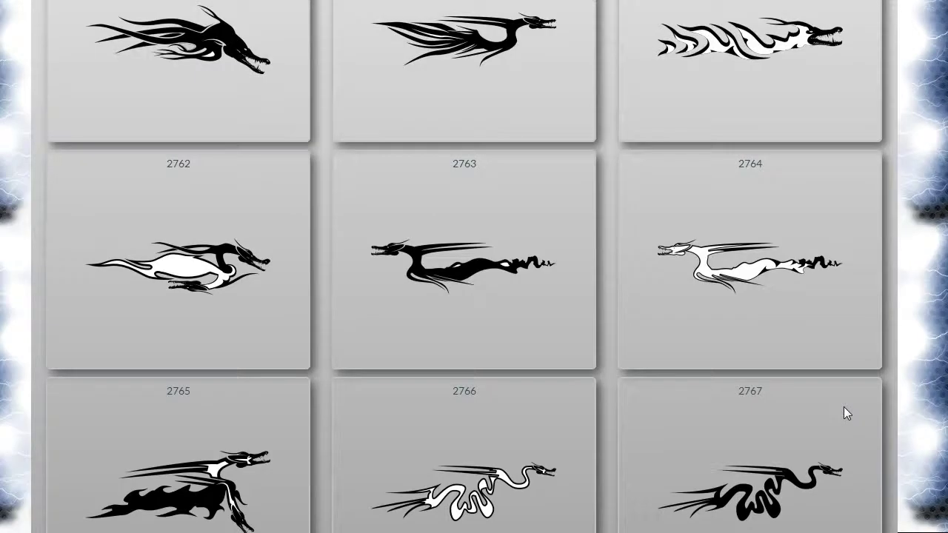
scroll(844, 406, "up", 3)
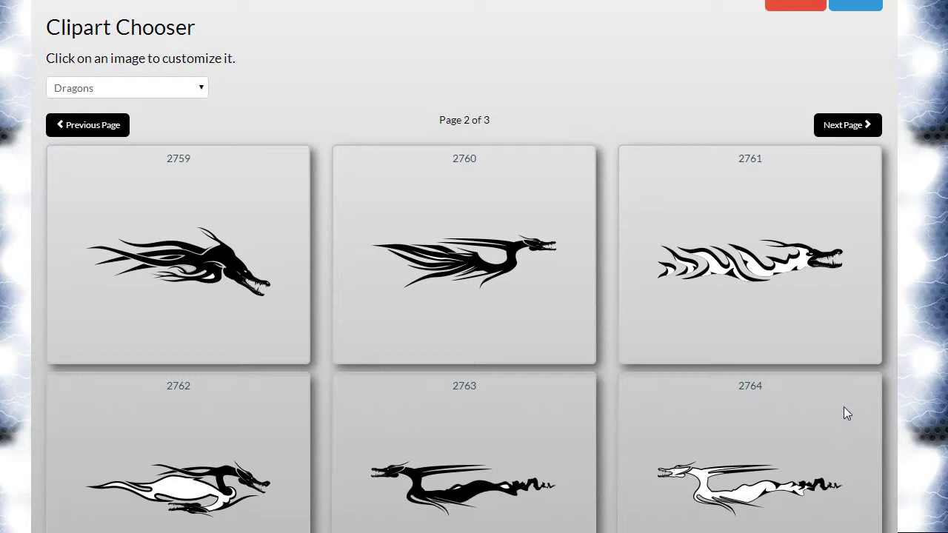
left_click(831, 249)
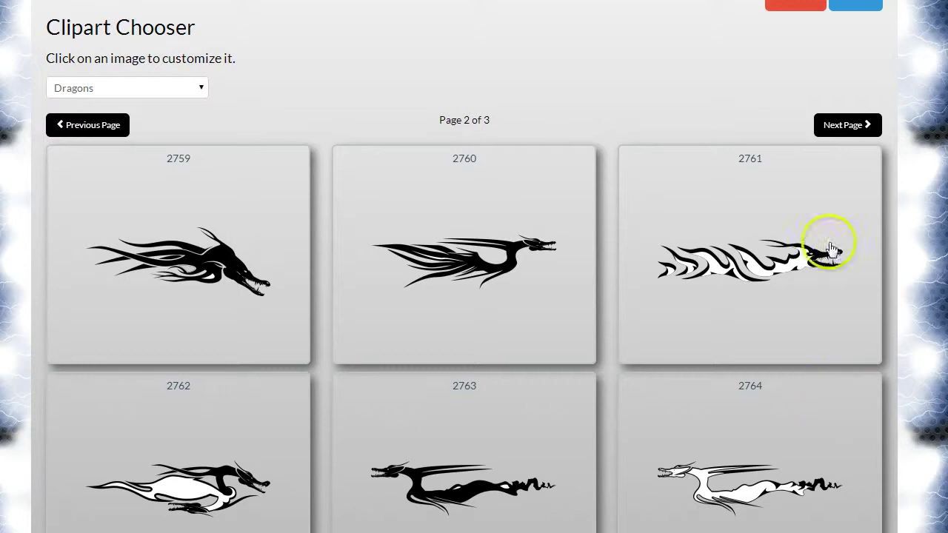
left_click(857, 124)
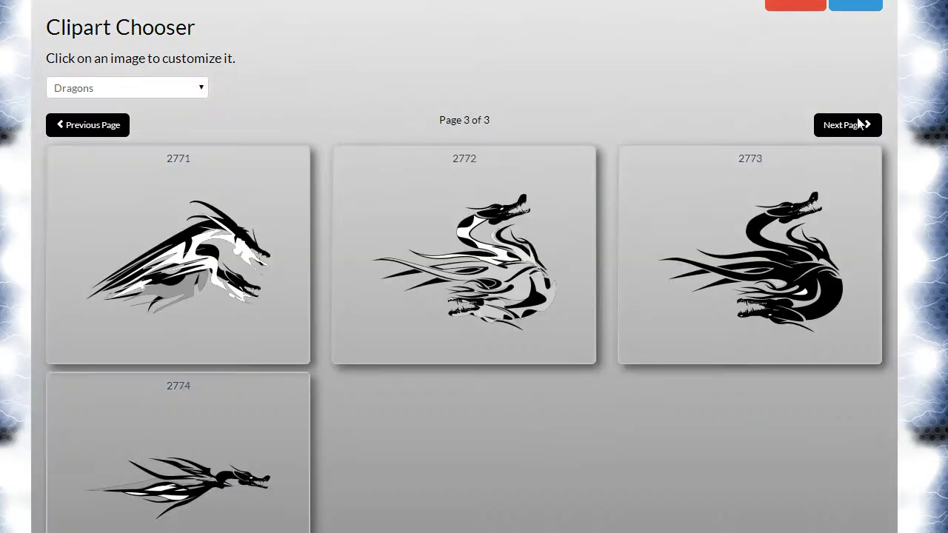
left_click(117, 131)
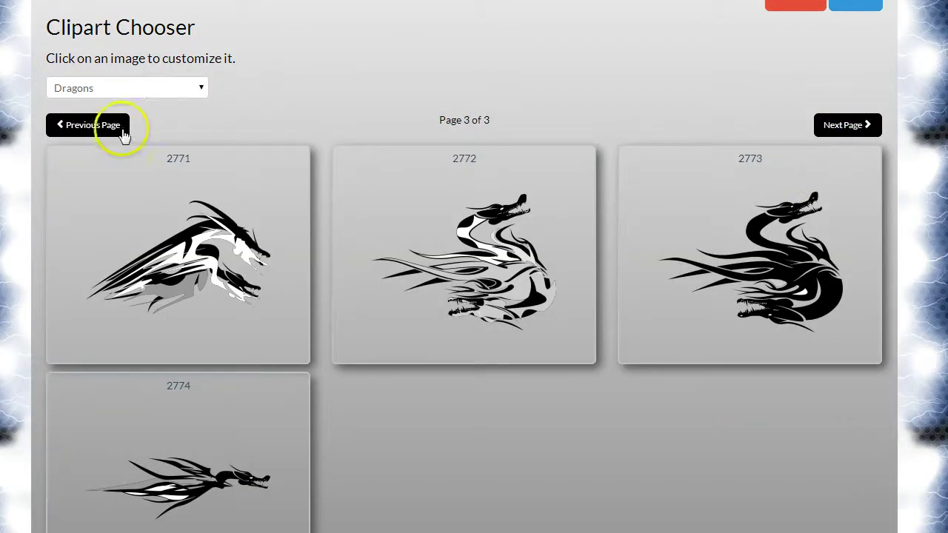
scroll(167, 234, "down", 7)
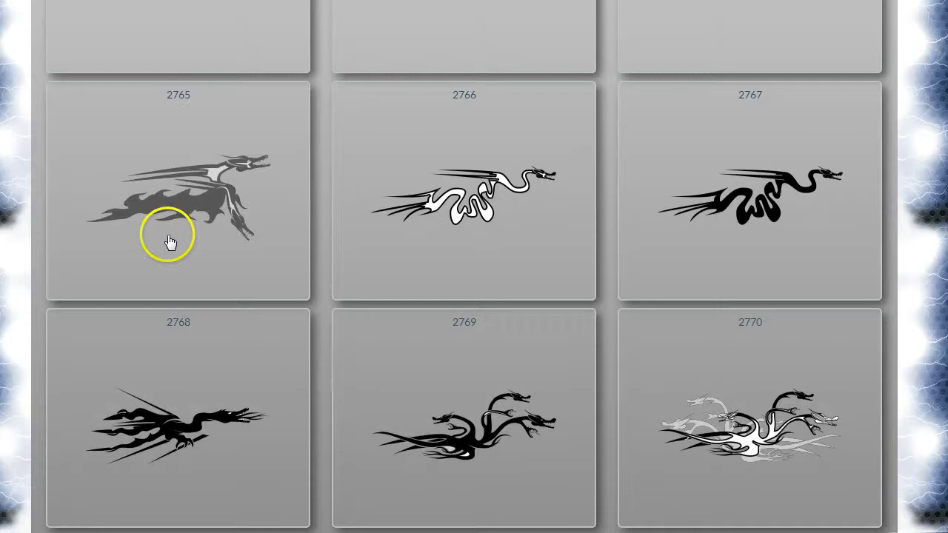
scroll(667, 511, "down", 2)
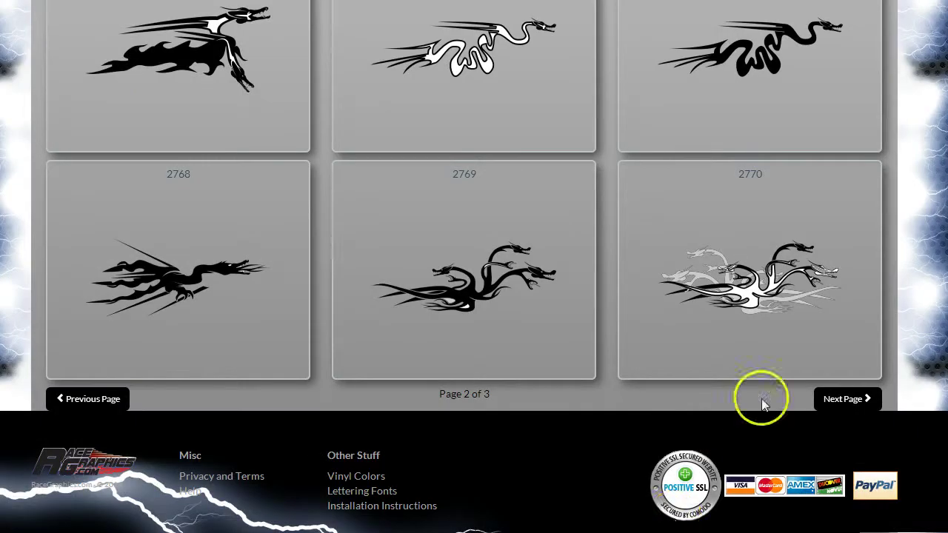
Return to the first page of dragon clipart and choose design 2754 for customizing.
left_click(65, 397)
scroll(592, 325, "up", 2)
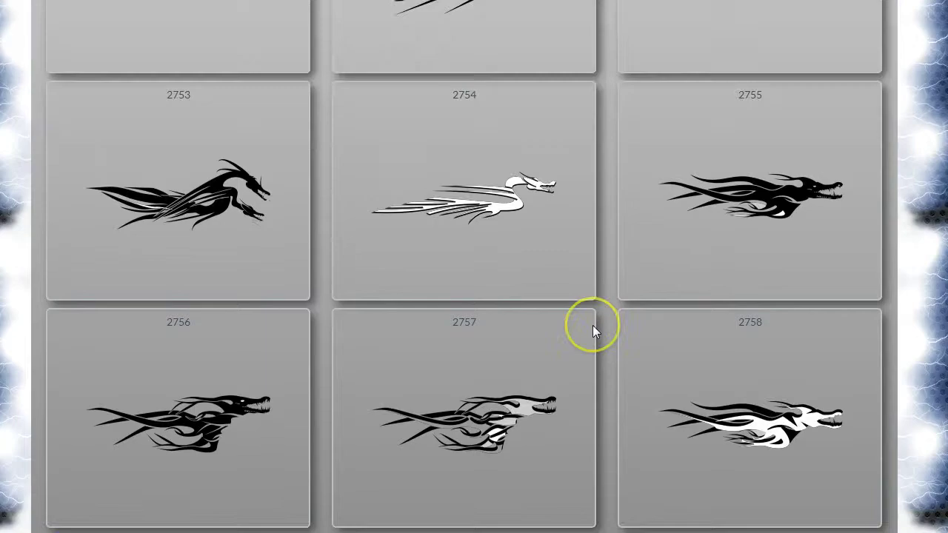
left_click(493, 202)
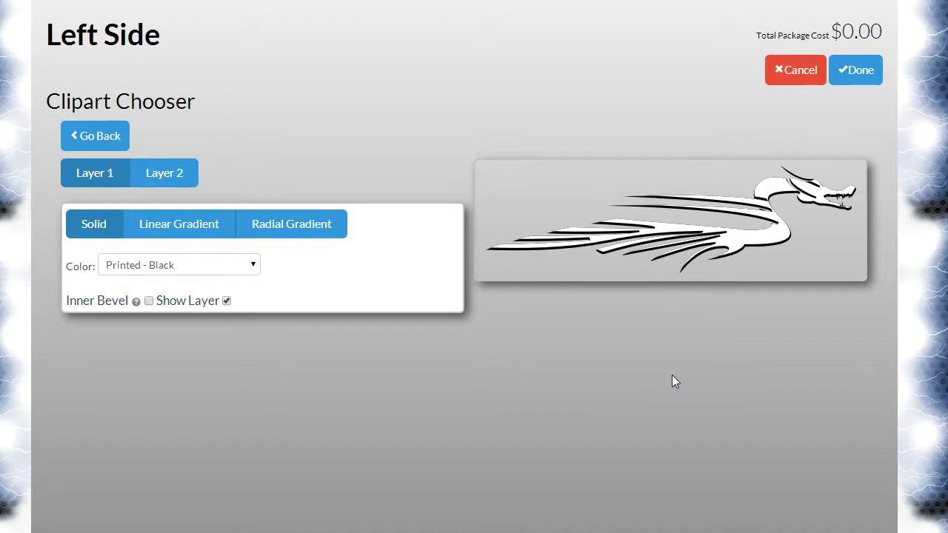
left_click(742, 249)
left_click(730, 257)
left_click(725, 255)
Try Printed - Dark Gray and Printed - Orange on Layer 2 of the dragon, ending with Printed - White.
left_click(175, 170)
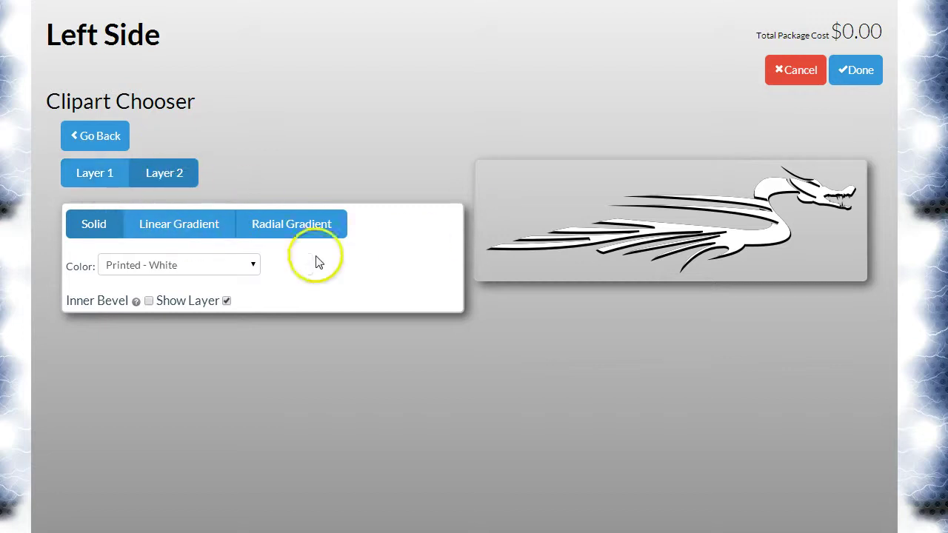
left_click(252, 266)
left_click(222, 306)
left_click(219, 267)
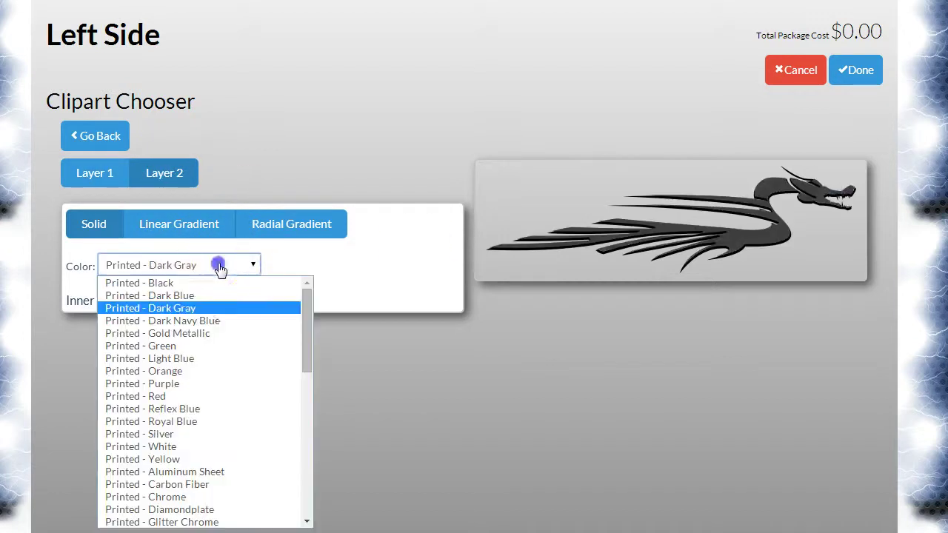
left_click(264, 372)
left_click(220, 266)
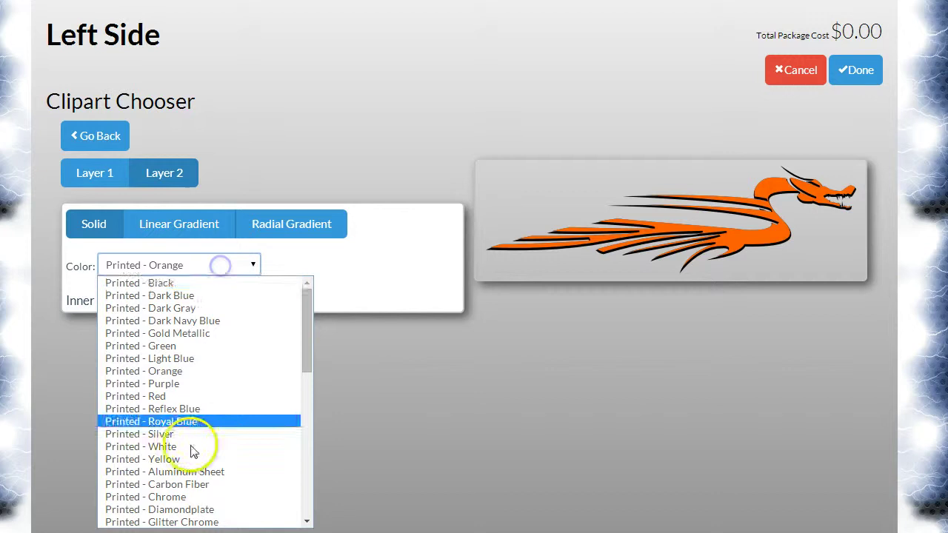
left_click(190, 449)
Try Printed - Orange and Printed - Camo as the solid color of the dragon's Layer 1.
left_click(100, 180)
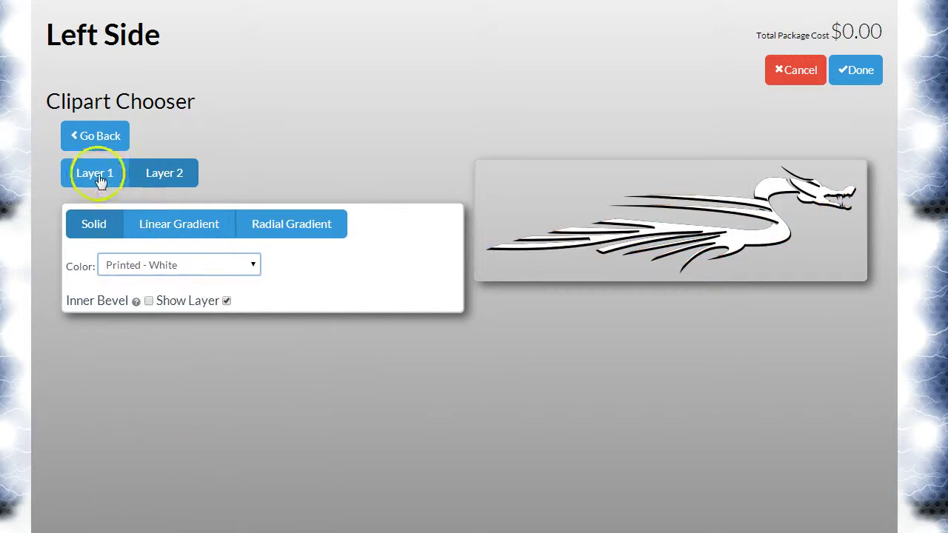
left_click(246, 273)
left_click(222, 375)
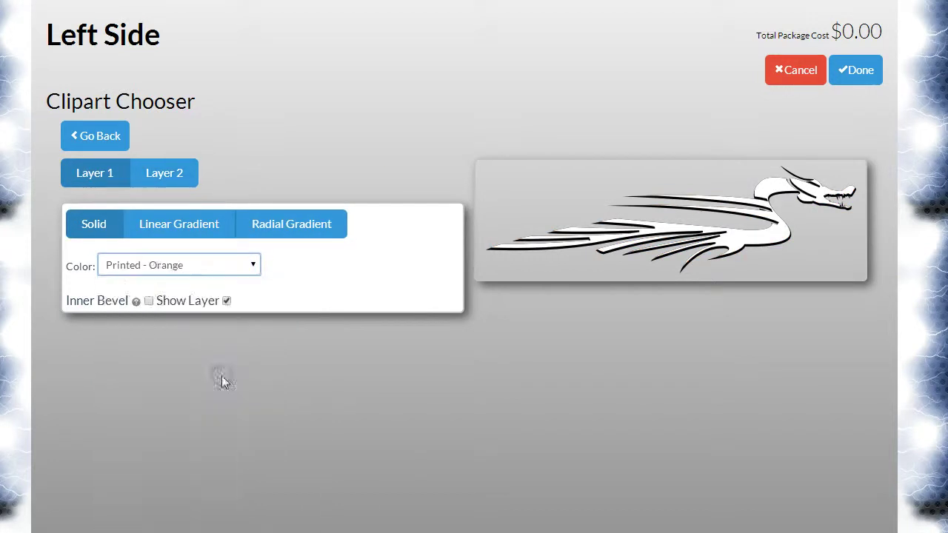
left_click(201, 267)
scroll(207, 325, "down", 3)
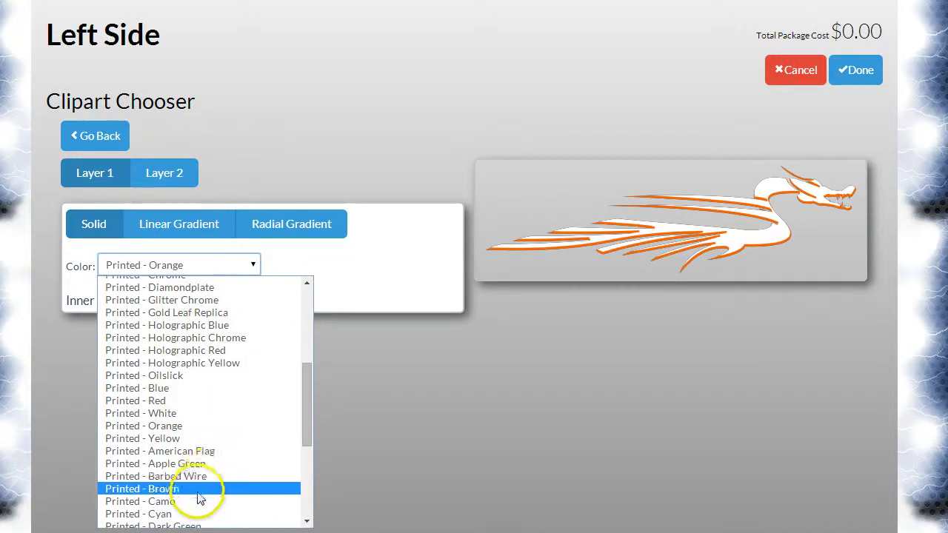
scroll(201, 495, "down", 3)
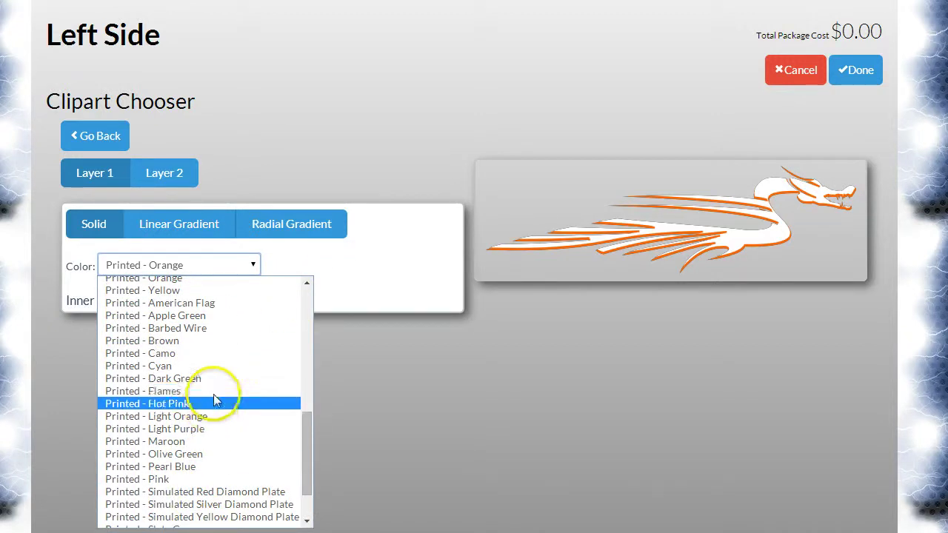
left_click(218, 354)
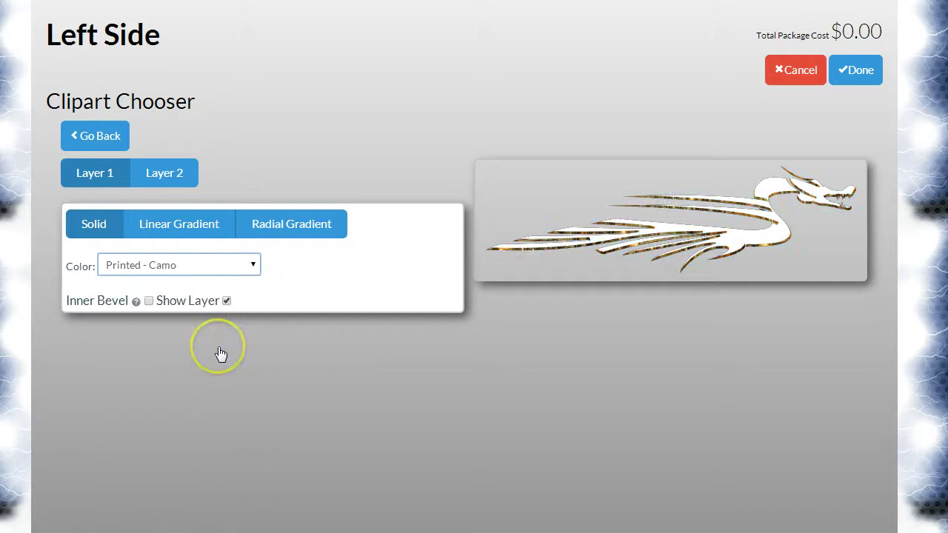
Set Layer 1's solid color to Printed - Flames and turn on its inner bevel.
left_click(224, 261)
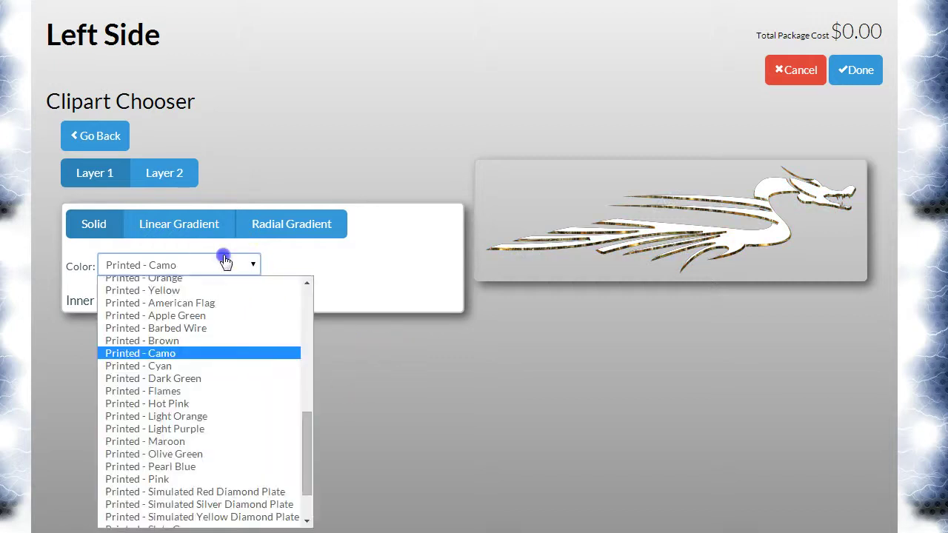
left_click(235, 397)
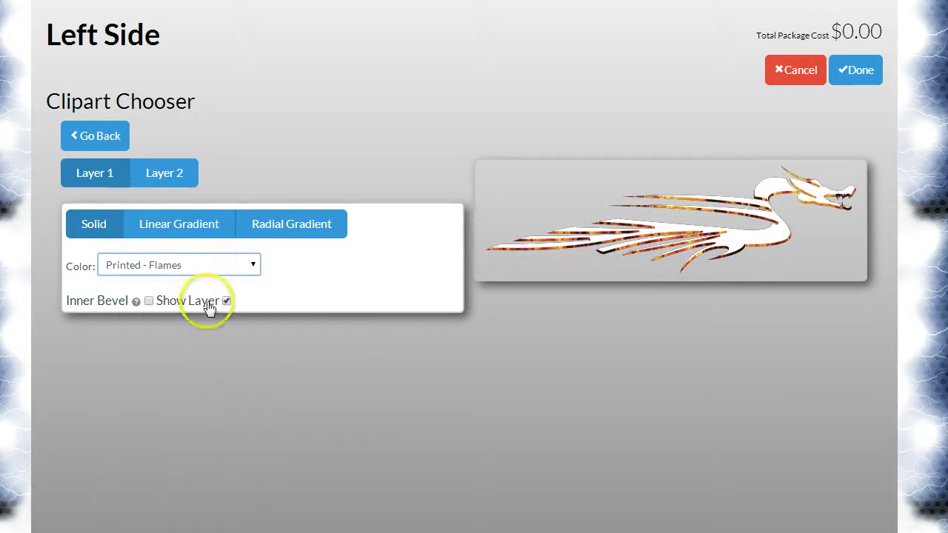
left_click(150, 304)
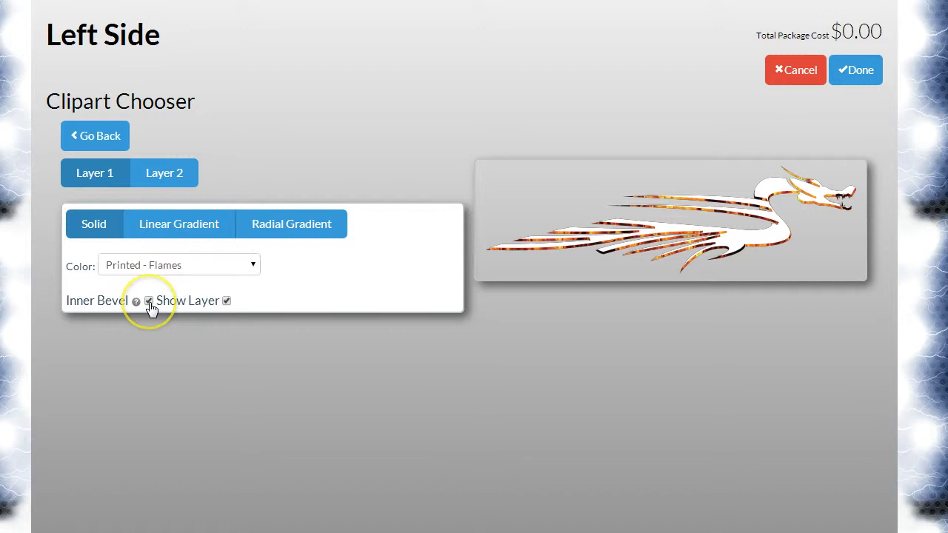
Give Layer 2 a linear gradient fading from Red to Yellow, trying the inner bevel but leaving it off.
left_click(178, 175)
left_click(192, 231)
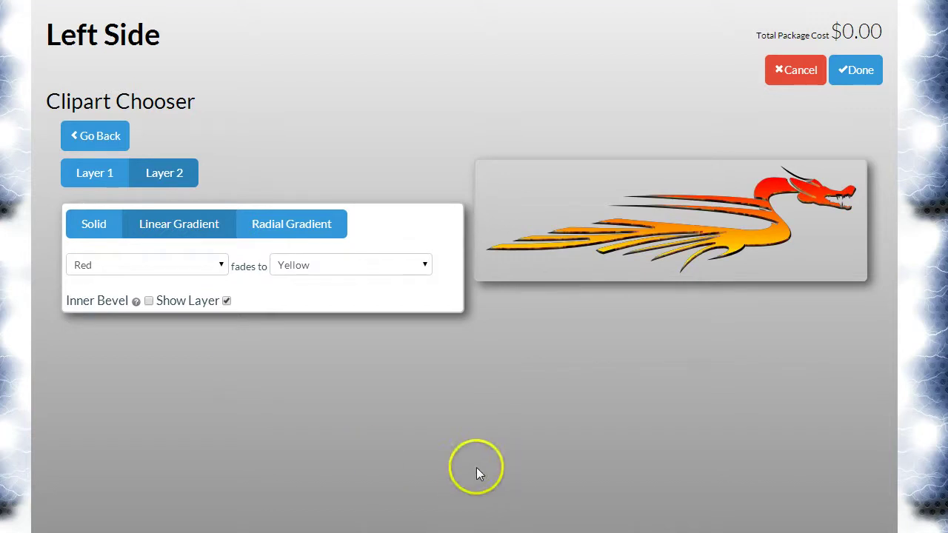
left_click(148, 301)
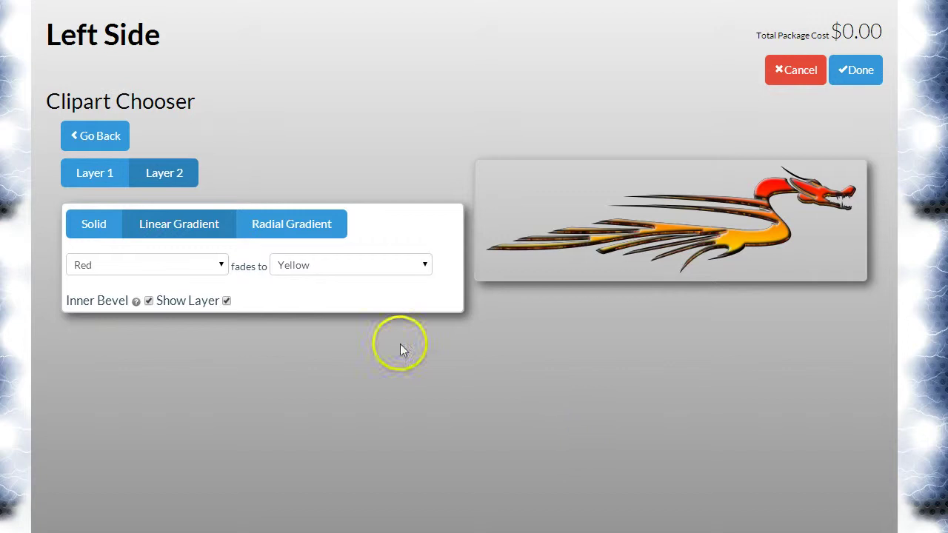
left_click(148, 300)
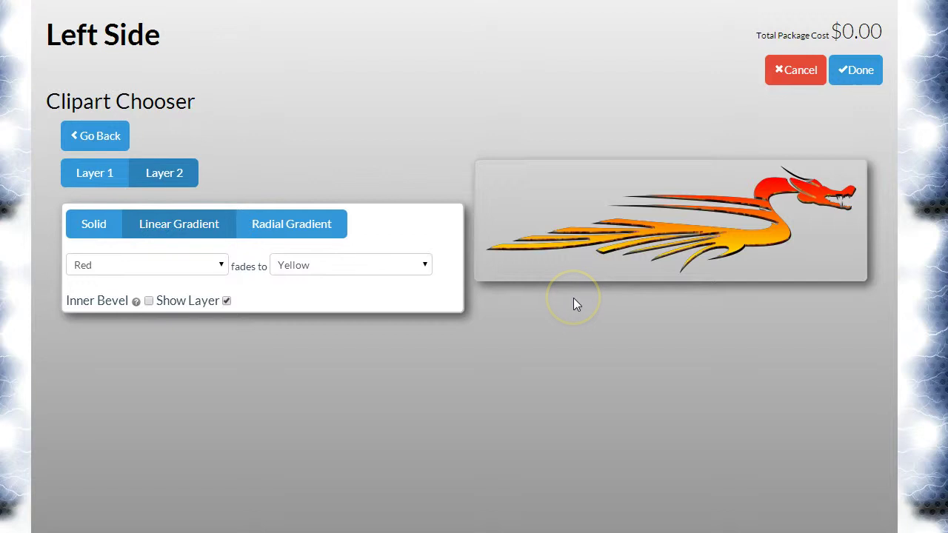
Review the printed colors and patterns available for Layer 1.
left_click(87, 174)
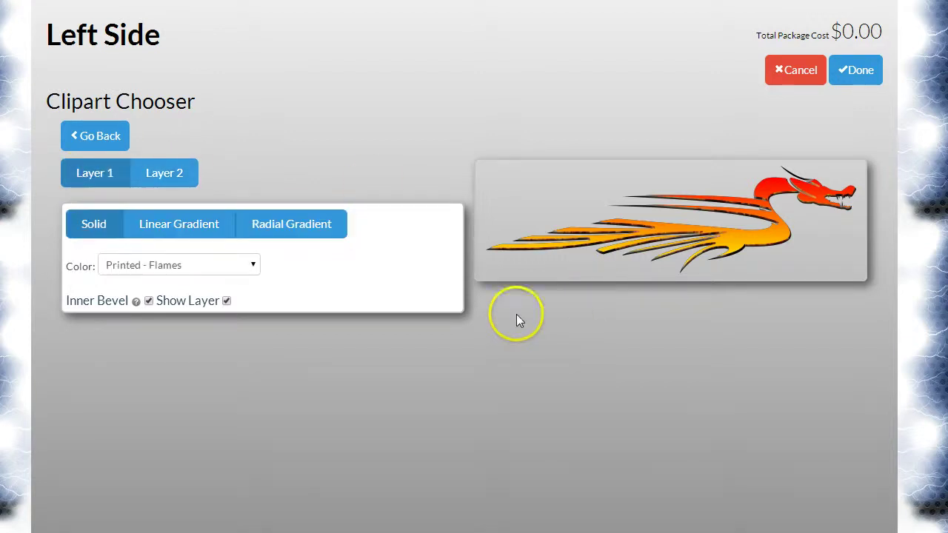
left_click(250, 265)
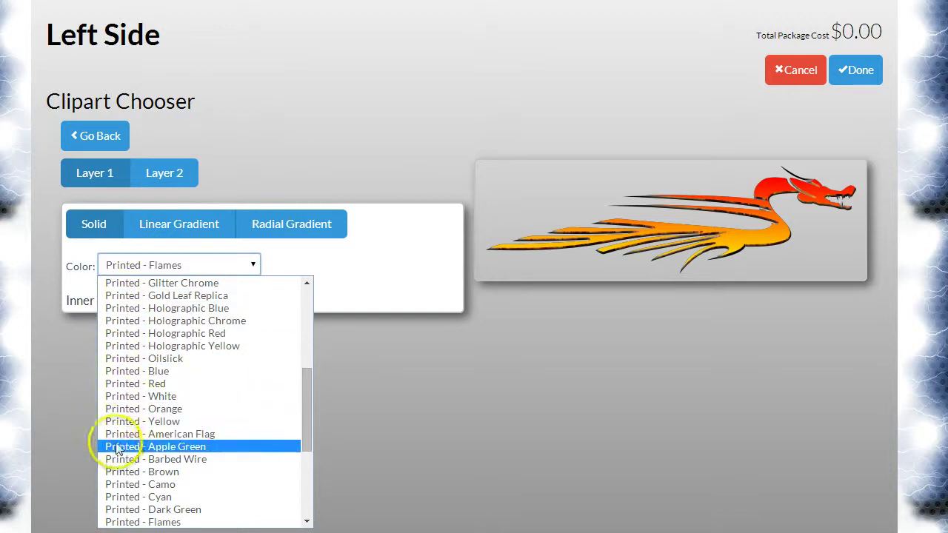
scroll(115, 444, "up", 2)
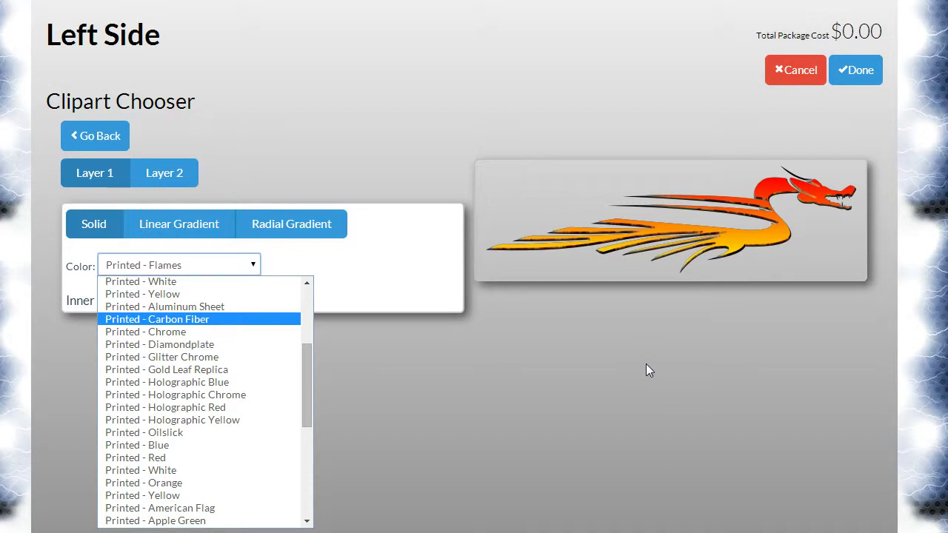
left_click(584, 355)
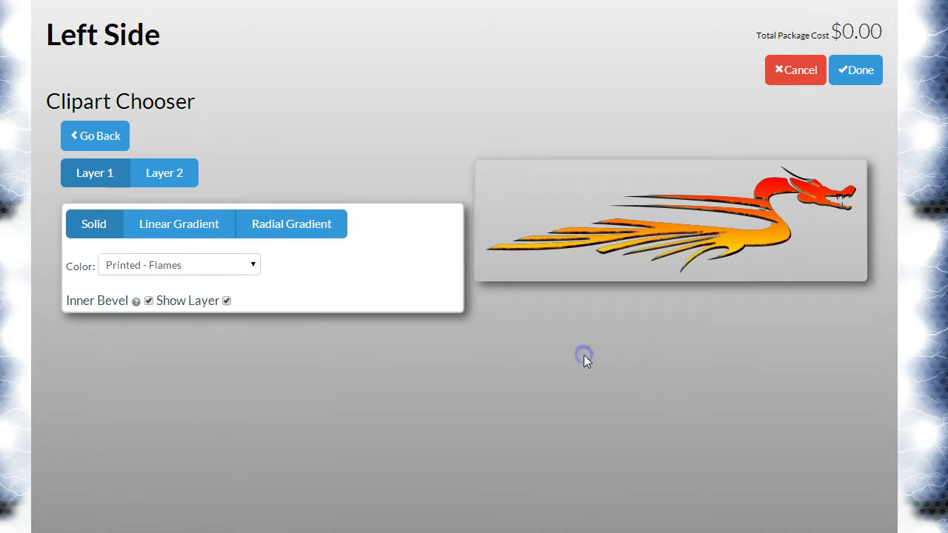
Add the customized dragon to the left side and position it on the car's front door area just below the side window.
left_click(870, 76)
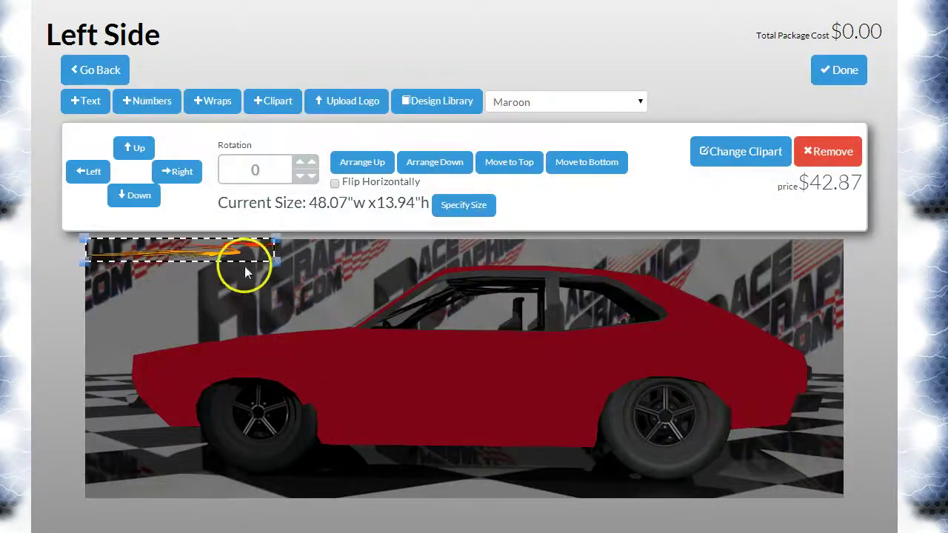
left_click_drag(246, 273, 465, 366)
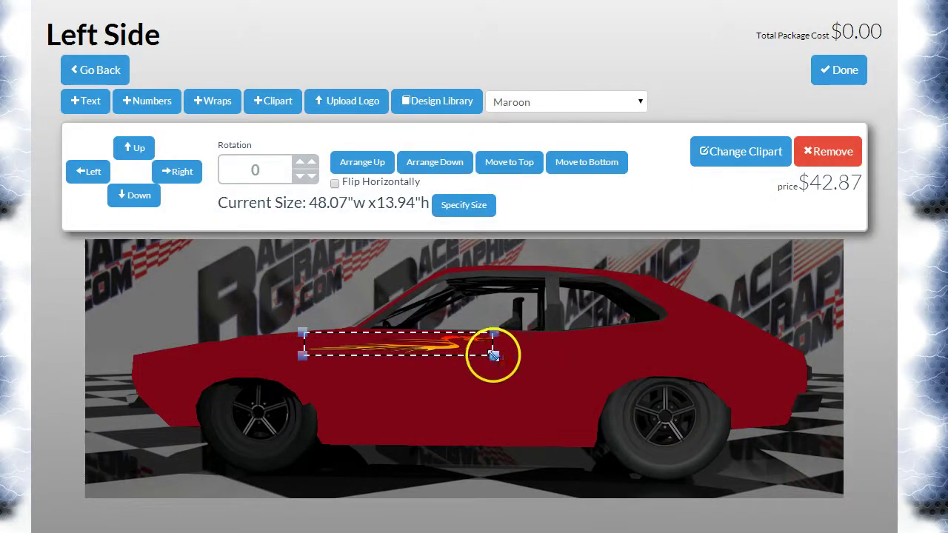
Enlarge the dragon to about 114.5" wide by 75.5" high and position it below the windows, spanning from wheel to wheel.
left_click(677, 431)
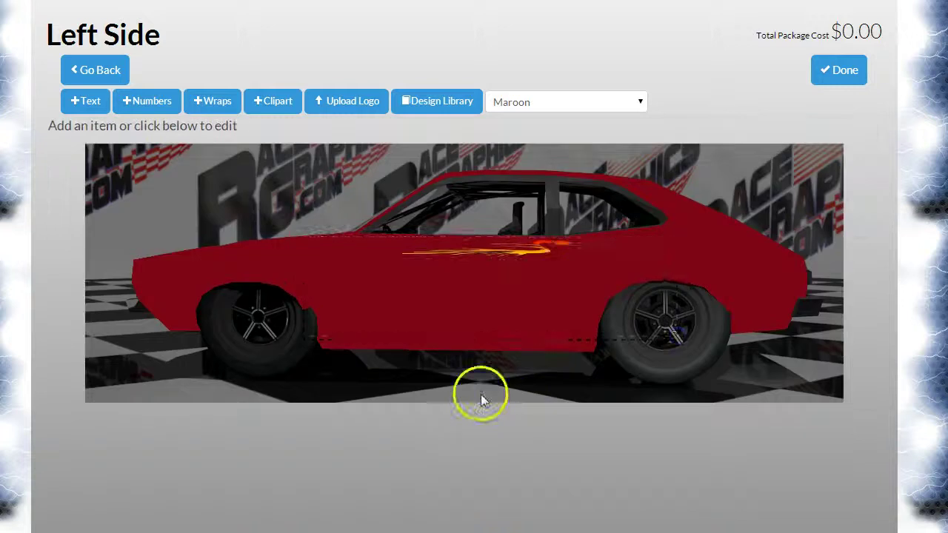
left_click(535, 297)
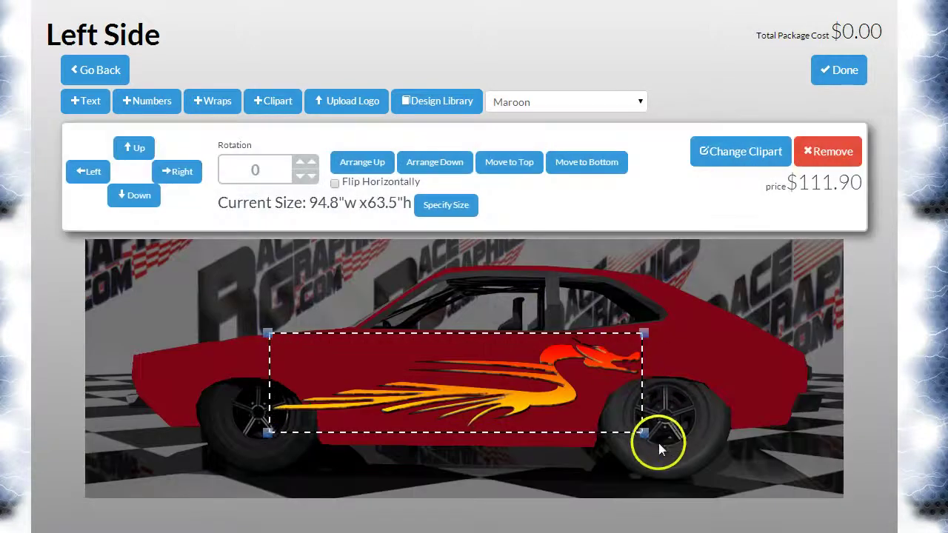
left_click_drag(659, 443, 719, 449)
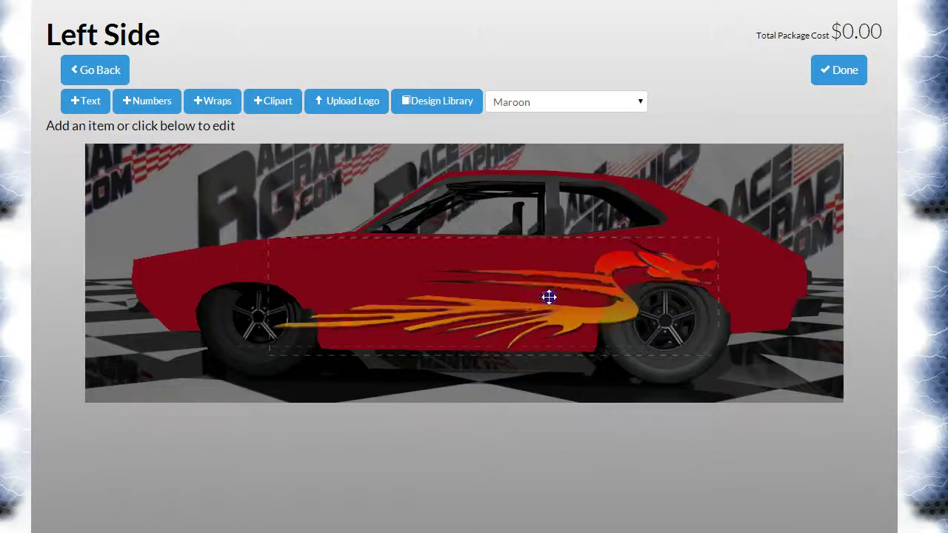
left_click_drag(549, 297, 519, 283)
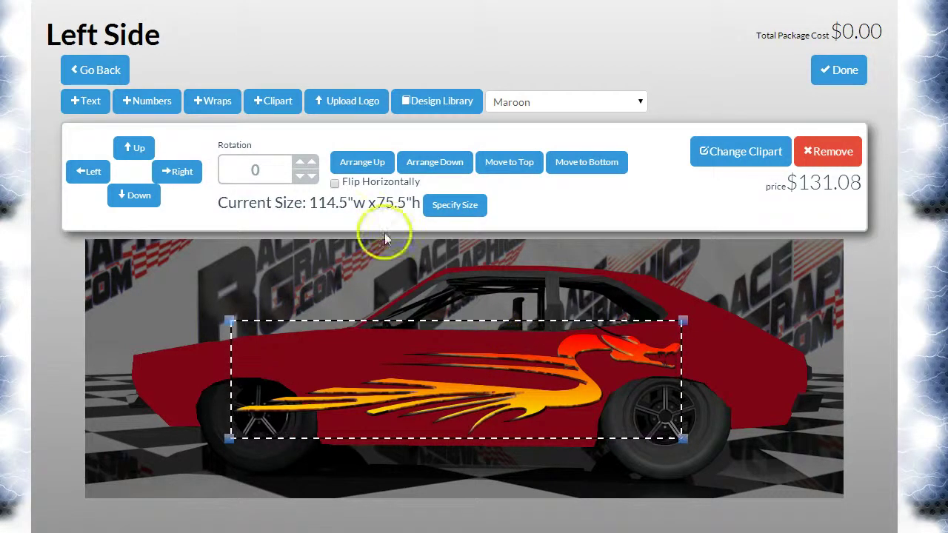
Flip the dragon horizontally, shift it back so its tail runs over the rear wheel, and finish the left side.
left_click(335, 185)
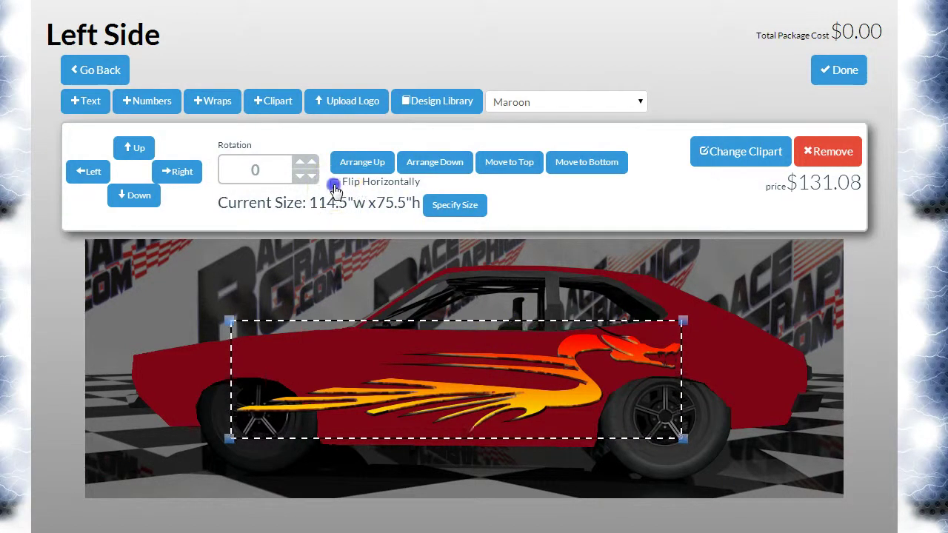
left_click_drag(462, 396, 600, 397)
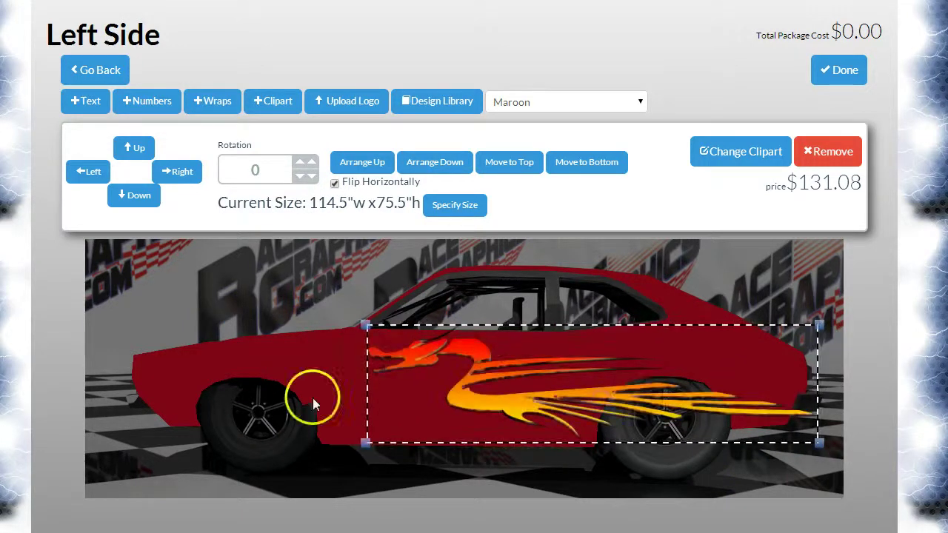
left_click(856, 73)
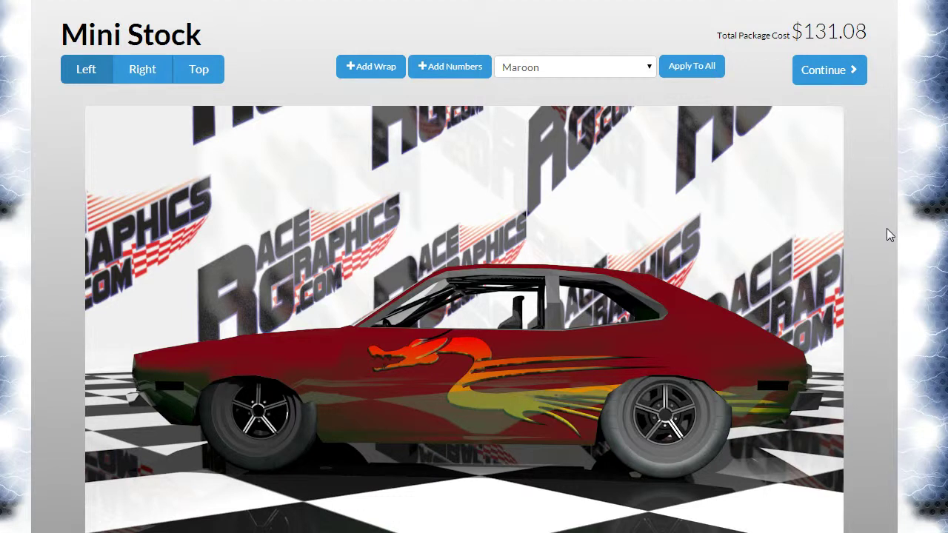
Place the existing dragon design from the Design Library on the car's right side below the windows, tail over the rear wheel, and finish that side.
left_click(146, 75)
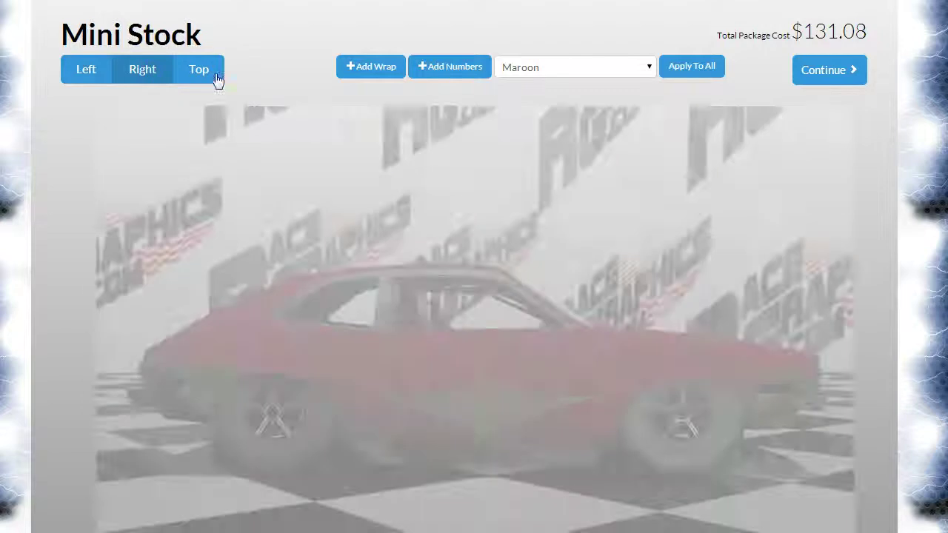
left_click(504, 341)
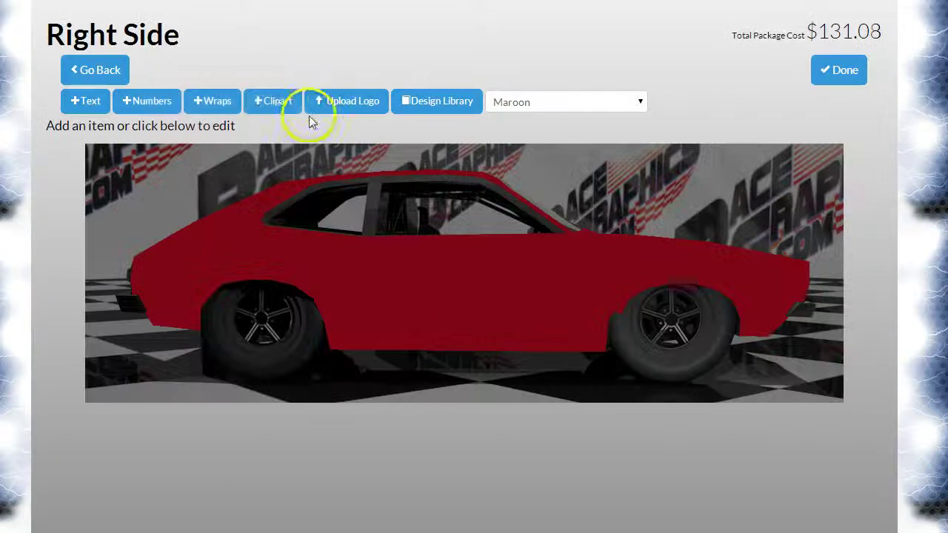
left_click(443, 100)
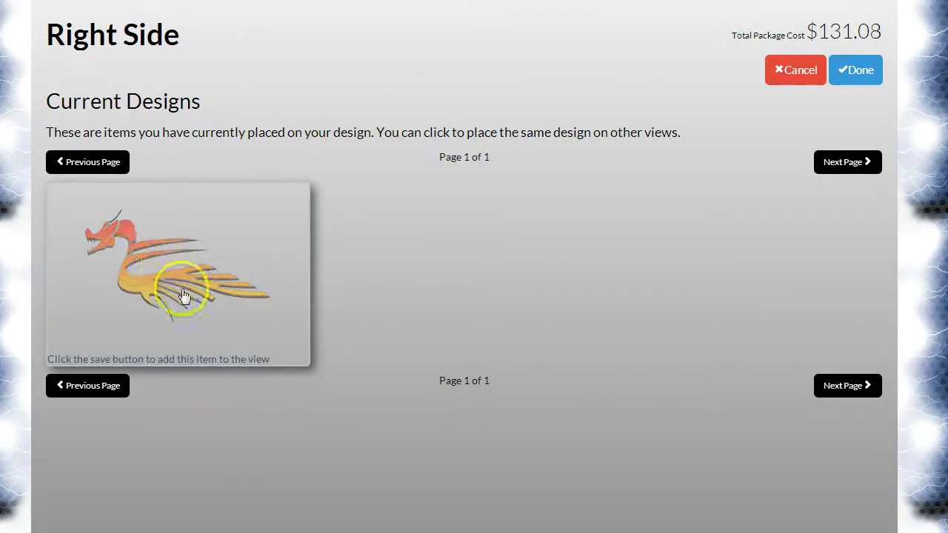
left_click(857, 72)
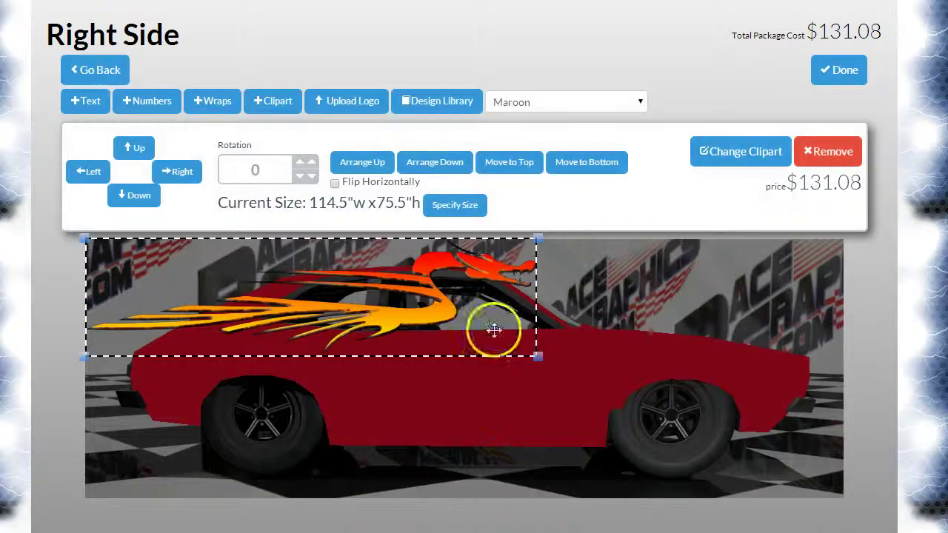
left_click_drag(493, 333, 423, 377)
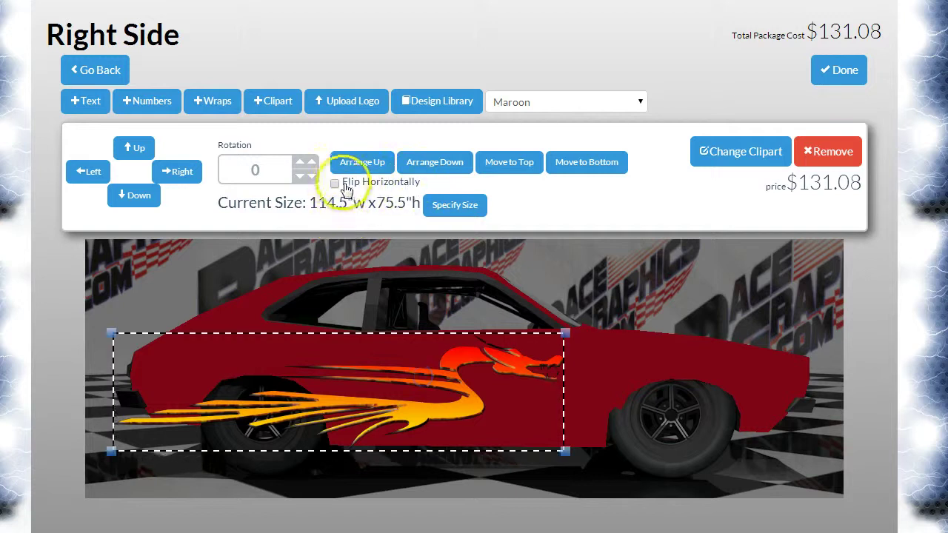
left_click(830, 78)
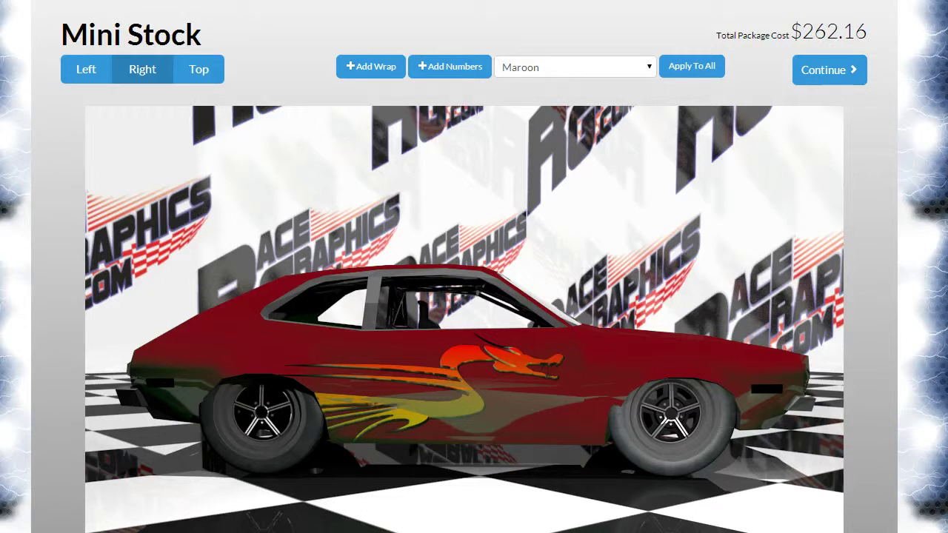
Check the enlarged right side of the car in the proof view and proceed to purchase.
left_click(482, 404)
left_click(822, 68)
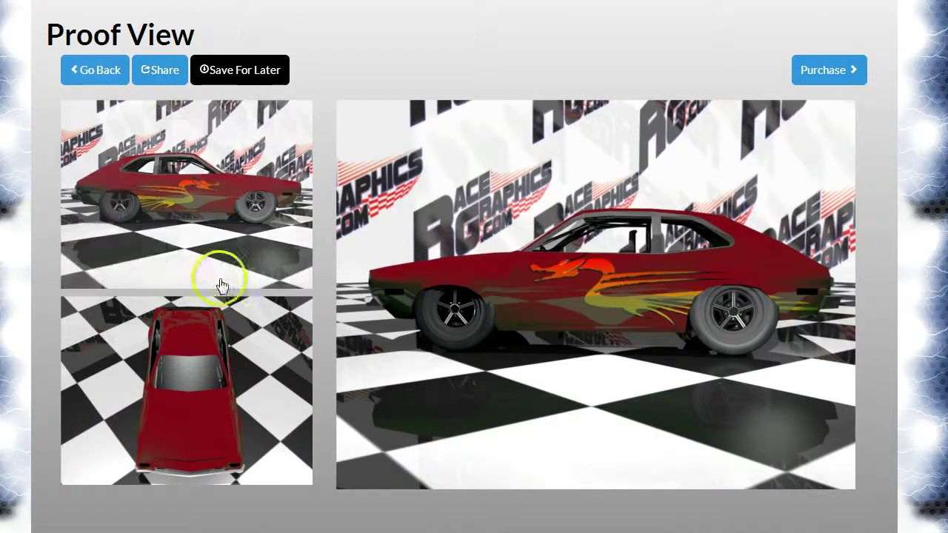
left_click(209, 231)
left_click(846, 70)
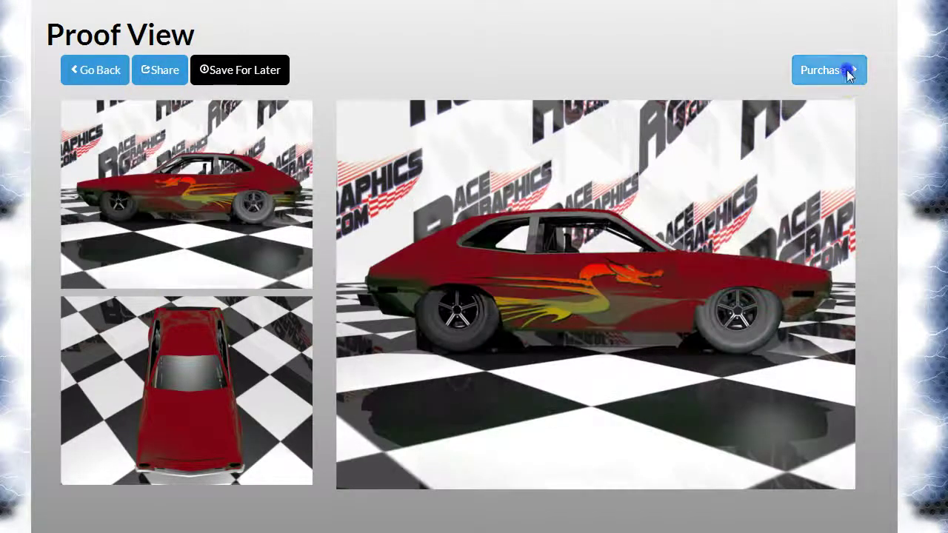
Examine the locations and sizes listed for the left and right side dragon decals on the purchase page.
scroll(906, 292, "down", 2)
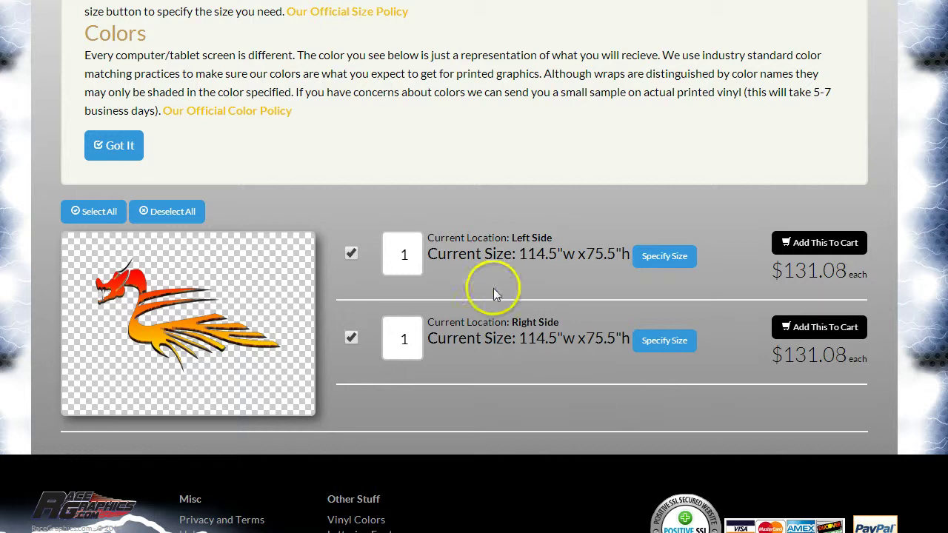
double_click(541, 238)
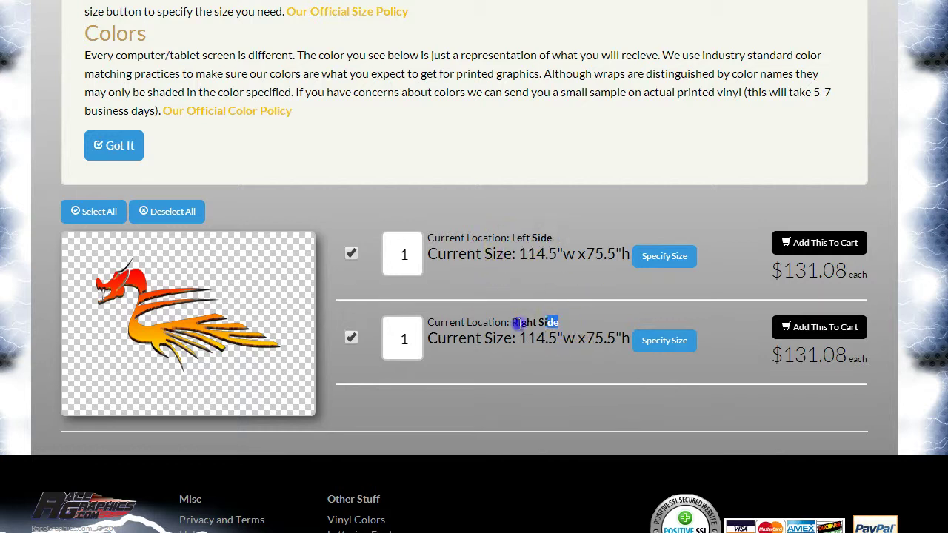
double_click(522, 323)
left_click(552, 384)
left_click_drag(521, 339, 625, 335)
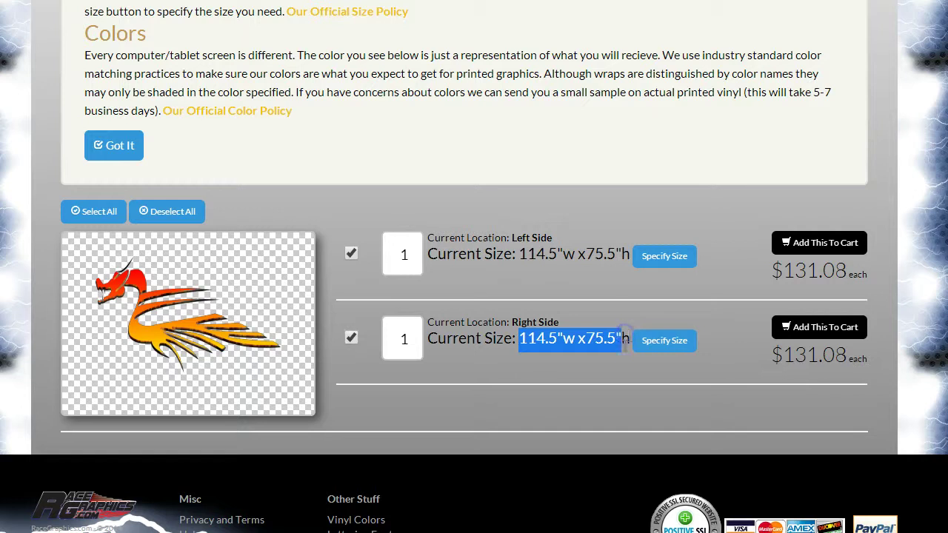
left_click(618, 362)
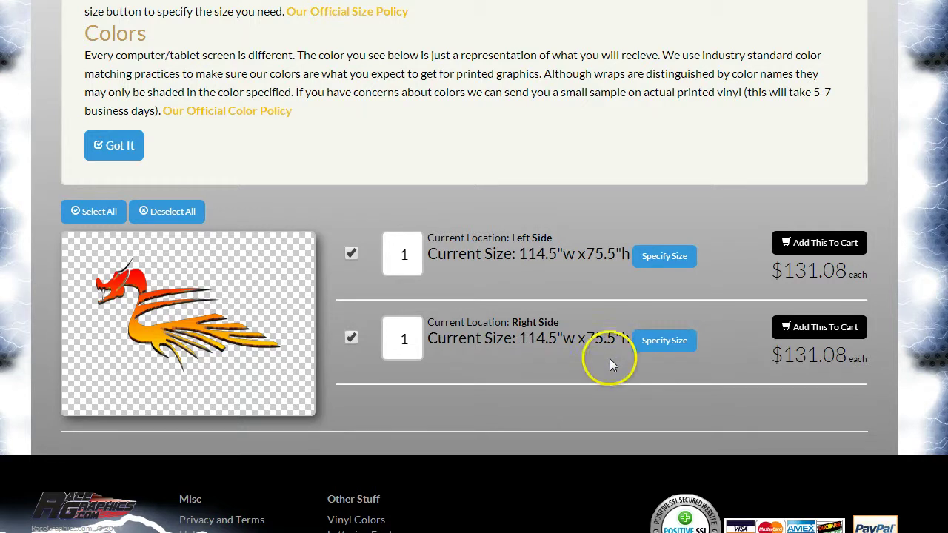
Add both the right side and left side dragon decals to the cart and open the cart.
left_click(800, 327)
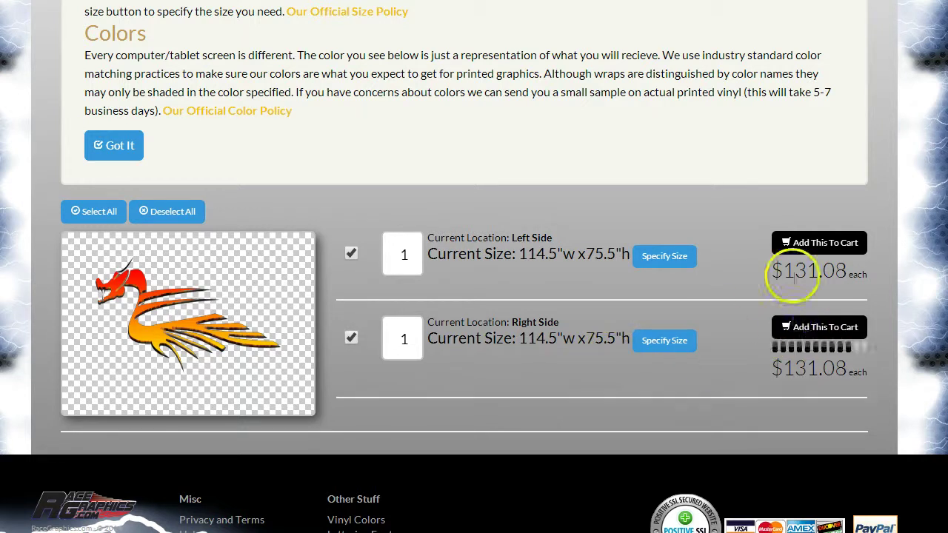
left_click(780, 242)
scroll(673, 355, "up", 2)
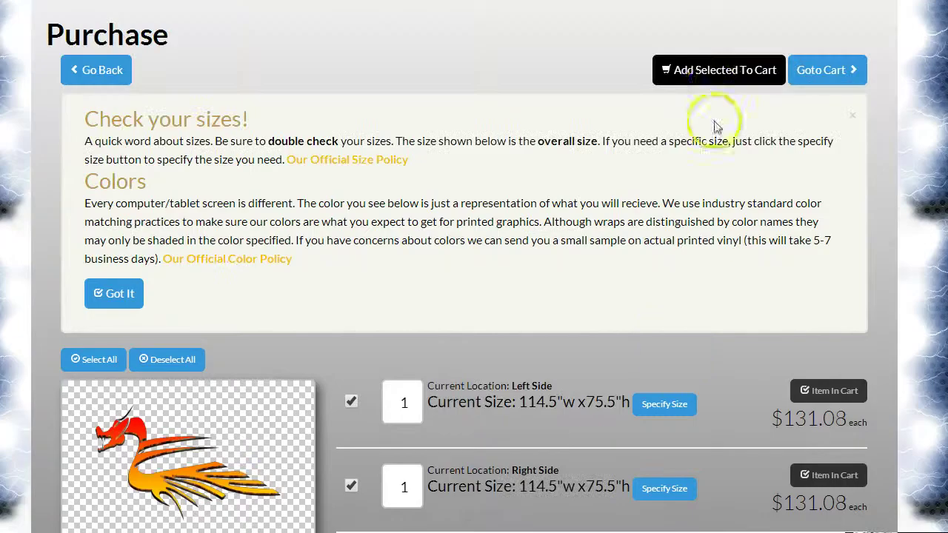
left_click(818, 82)
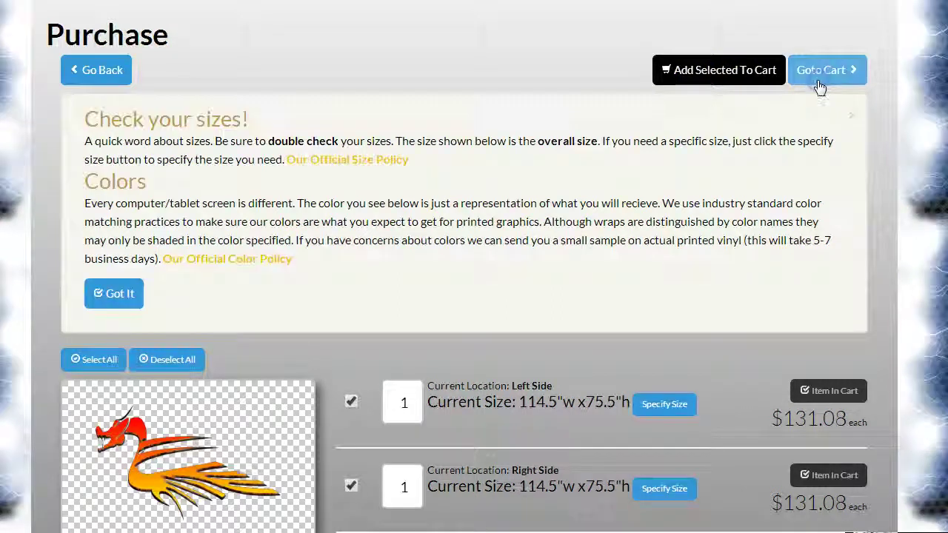
Review the two drago008 vinyl decals in the cart, comparing their facing directions and checking the listed size.
scroll(483, 328, "down", 15)
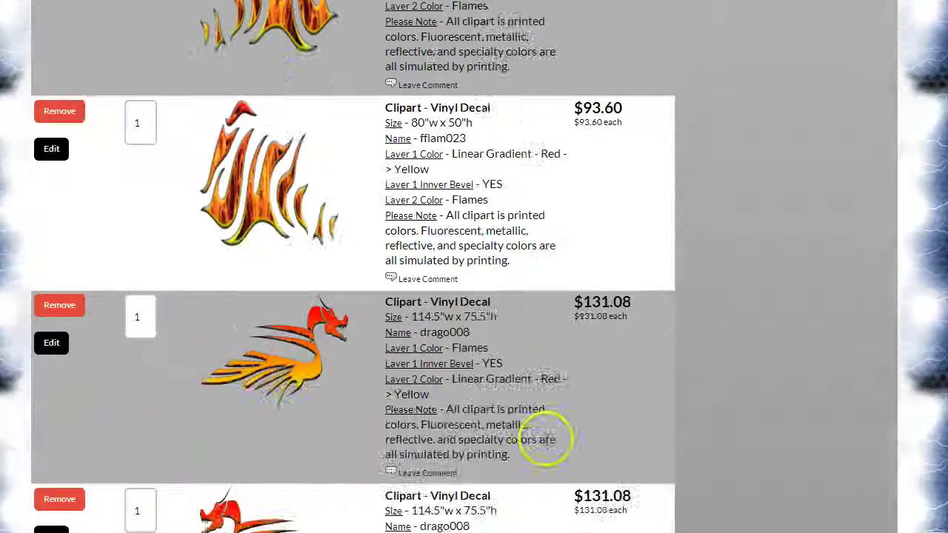
scroll(550, 438, "down", 6)
scroll(550, 438, "up", 4)
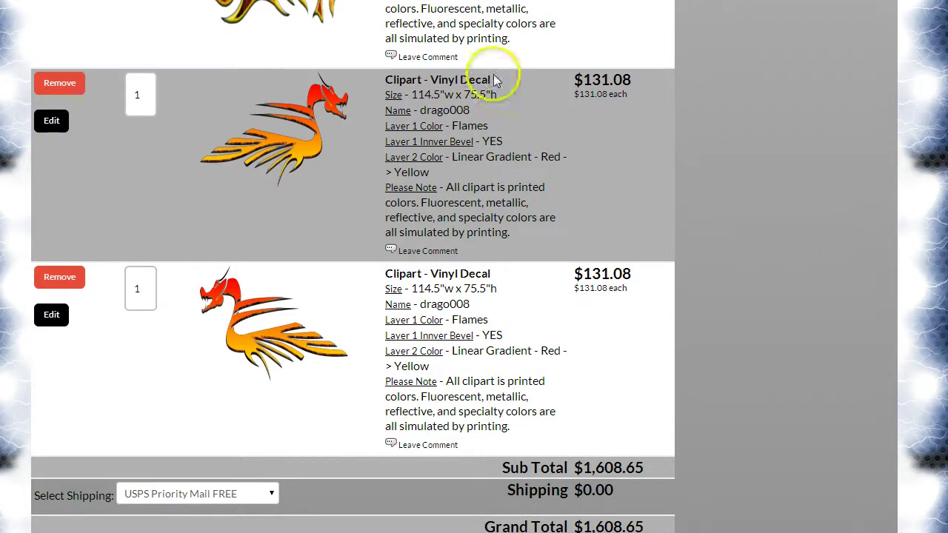
left_click(299, 316)
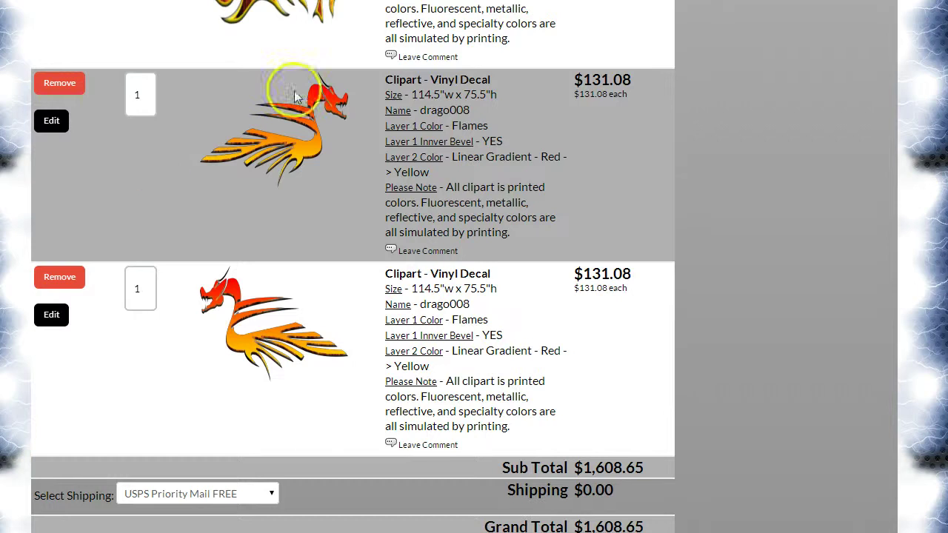
left_click_drag(366, 106, 213, 113)
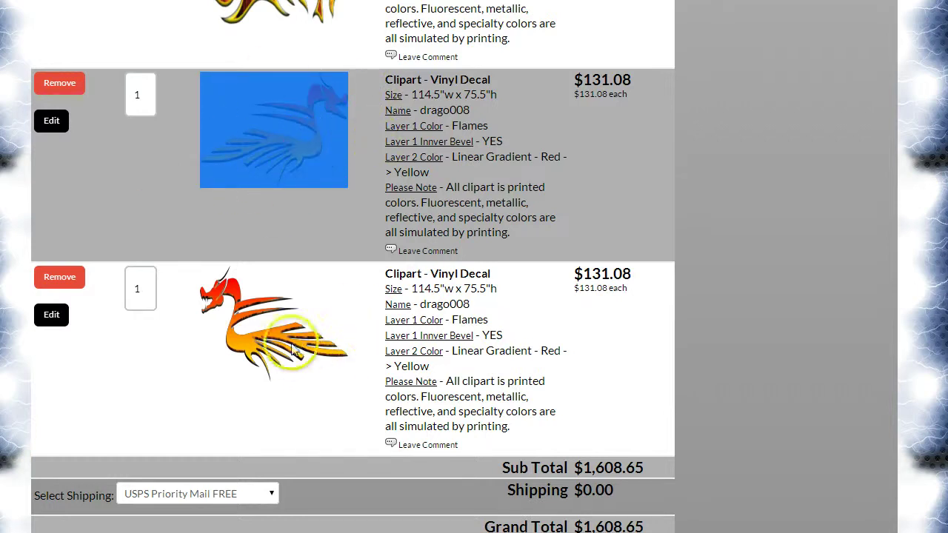
left_click_drag(413, 94, 485, 93)
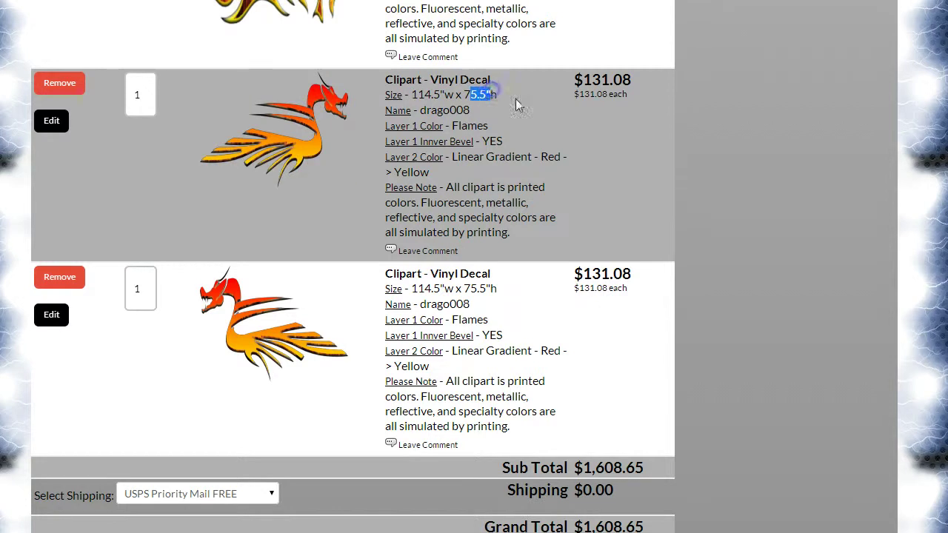